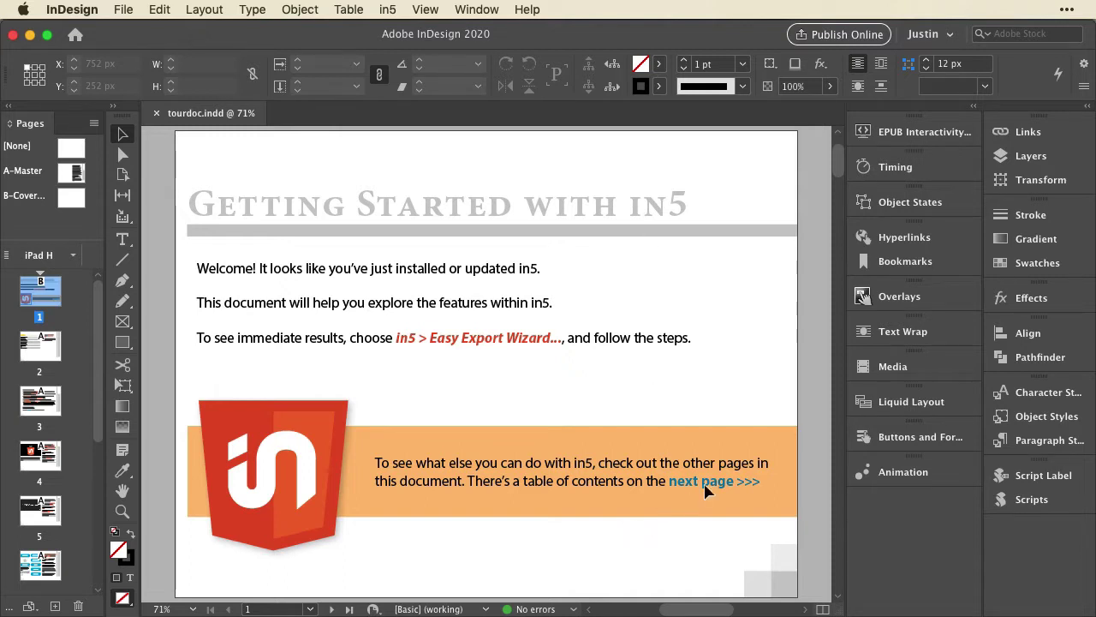
Step: Inspect the in5 logo's fly-in animation settings, then close them
left_click(322, 430)
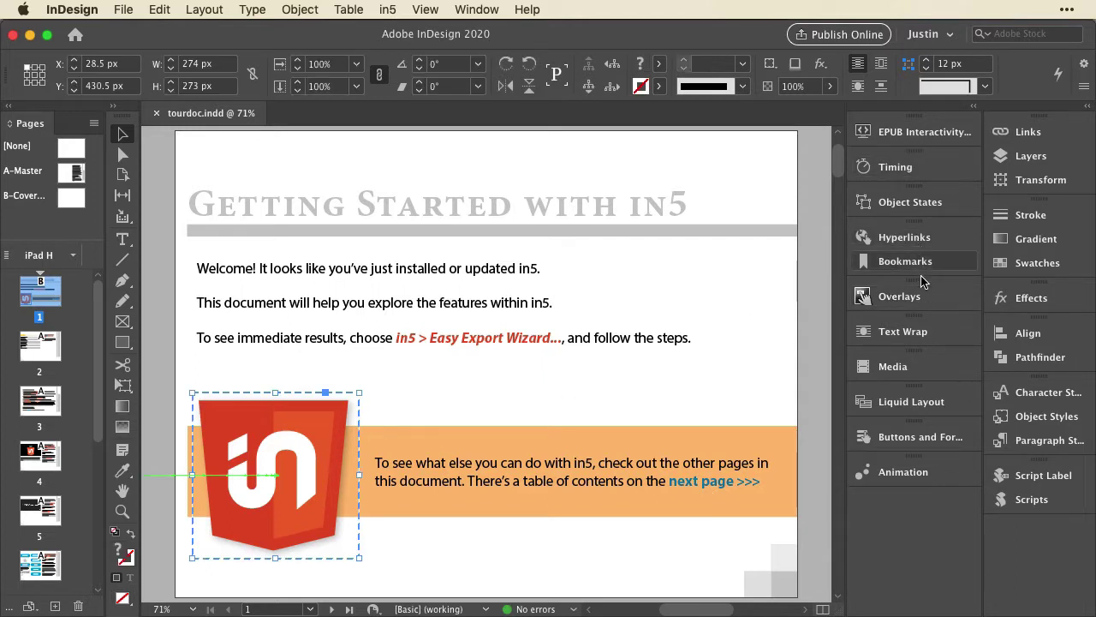
left_click(901, 472)
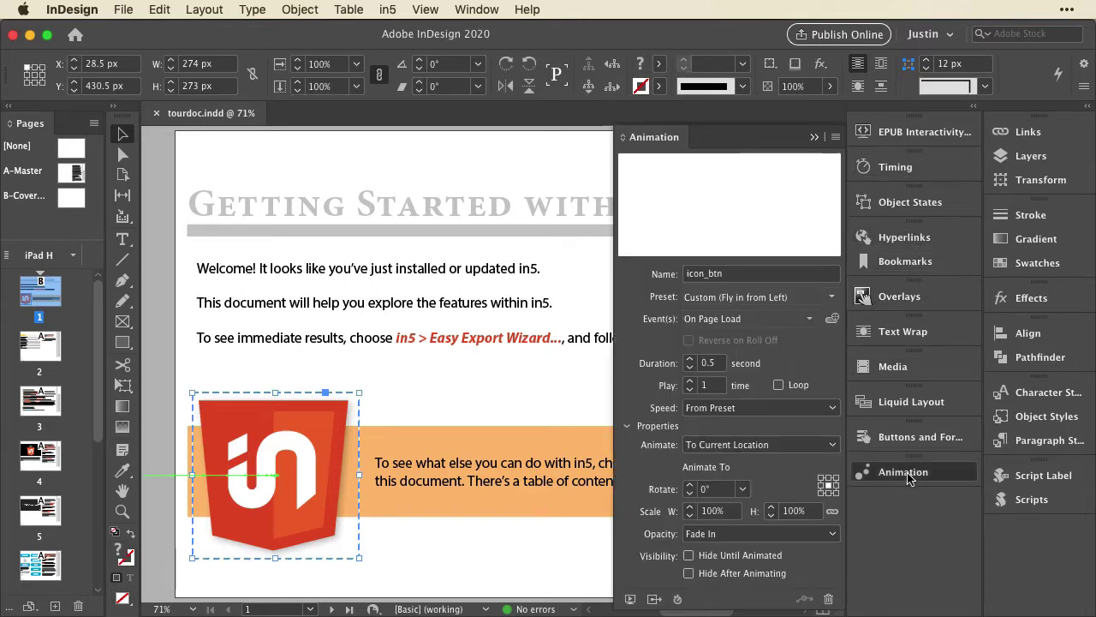
left_click(490, 420)
scroll(490, 419, "down", 5)
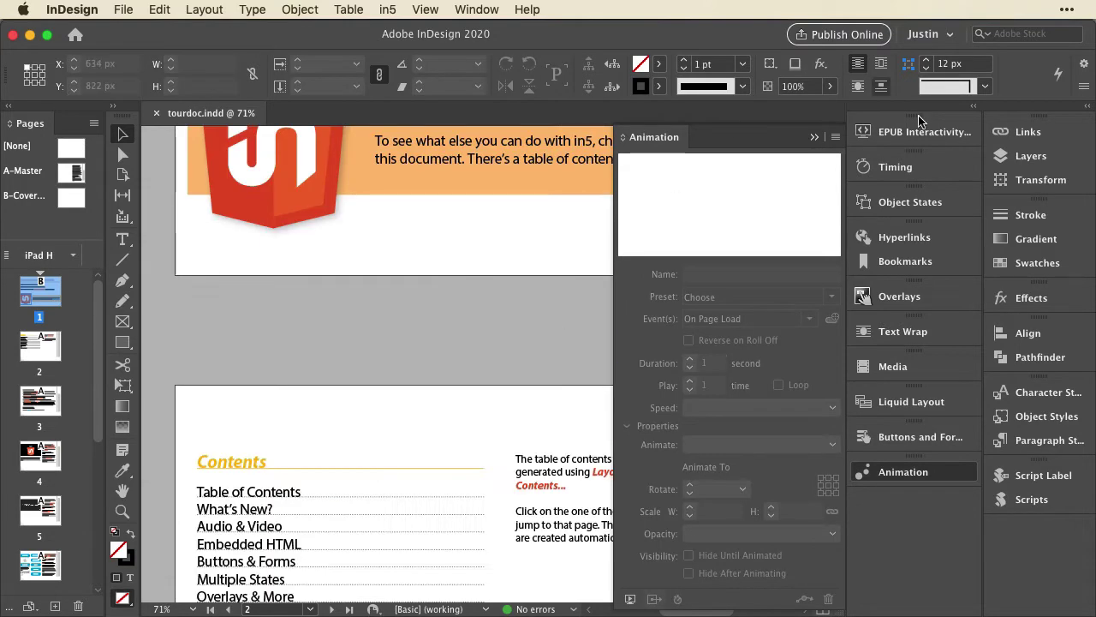
left_click(904, 478)
Step: Scroll past the Contents list and In5 video frame down to page 6, Buttons & Forms
scroll(375, 486, "down", 4)
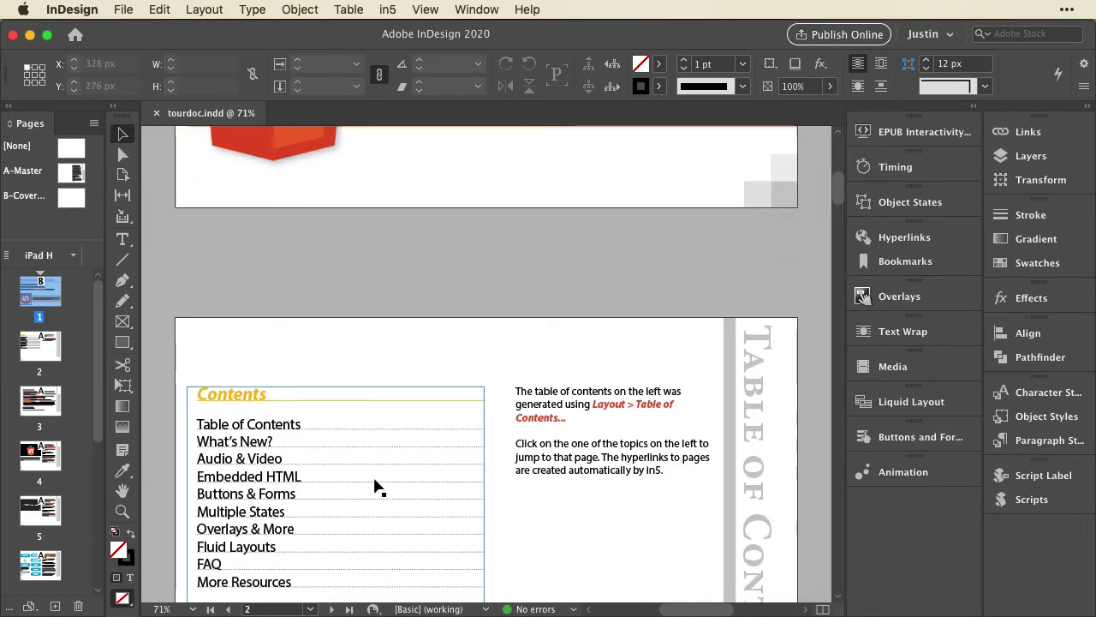
left_click(364, 461)
scroll(363, 461, "down", 10)
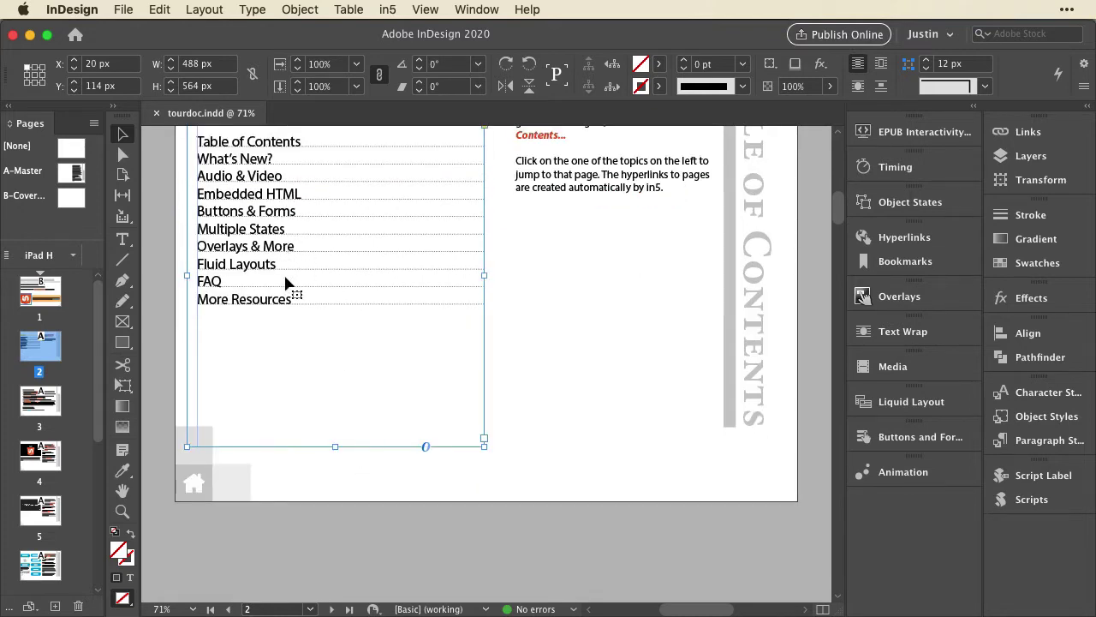
scroll(291, 308, "down", 12)
scroll(295, 325, "down", 20)
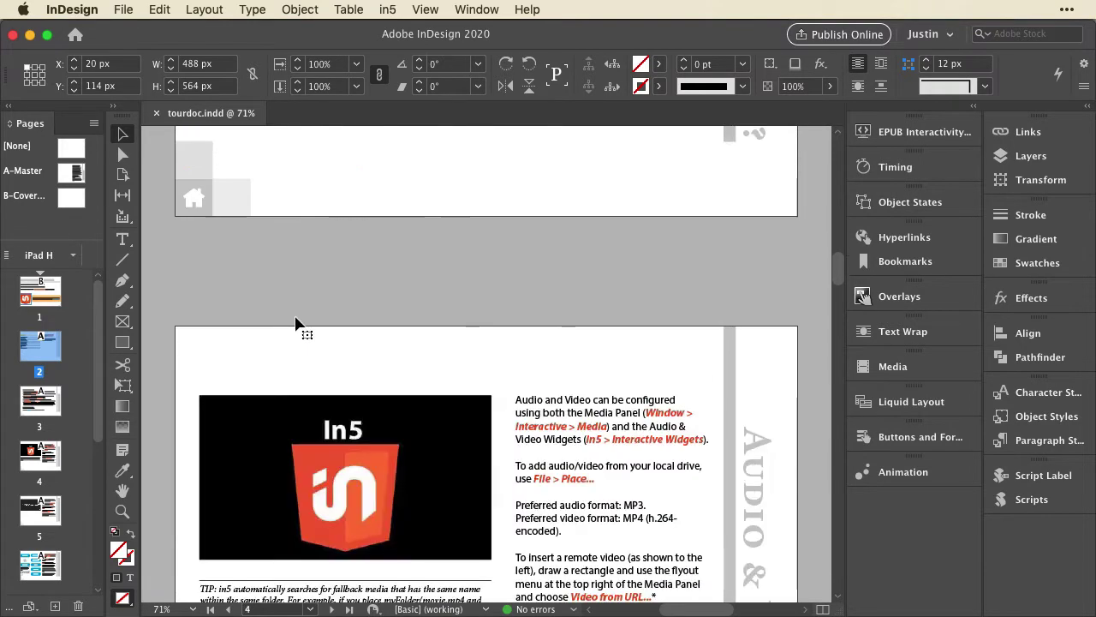
left_click(454, 269)
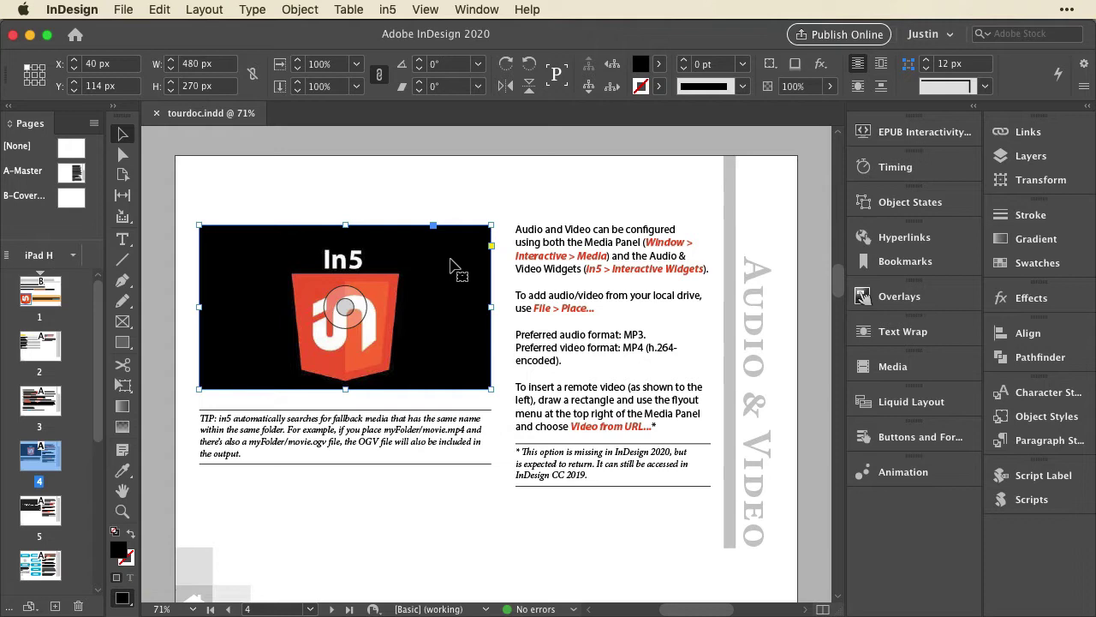
scroll(454, 268, "down", 15)
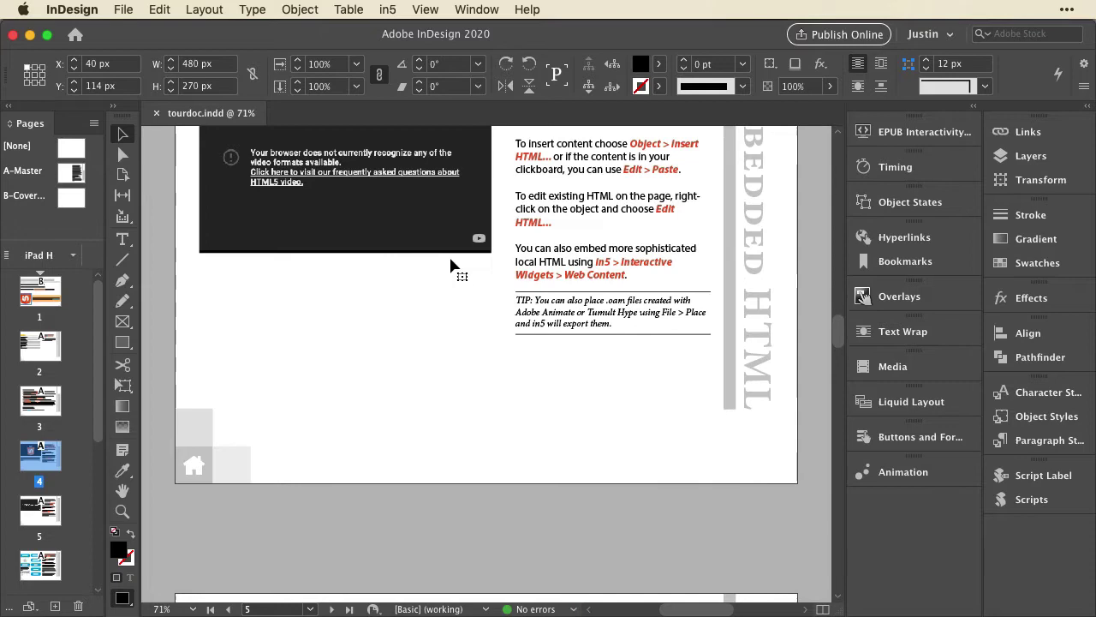
scroll(454, 268, "down", 10)
Step: Select the star animation button, smiley rating buttons and toggle switch, then scroll toward page 7
scroll(451, 267, "down", 1)
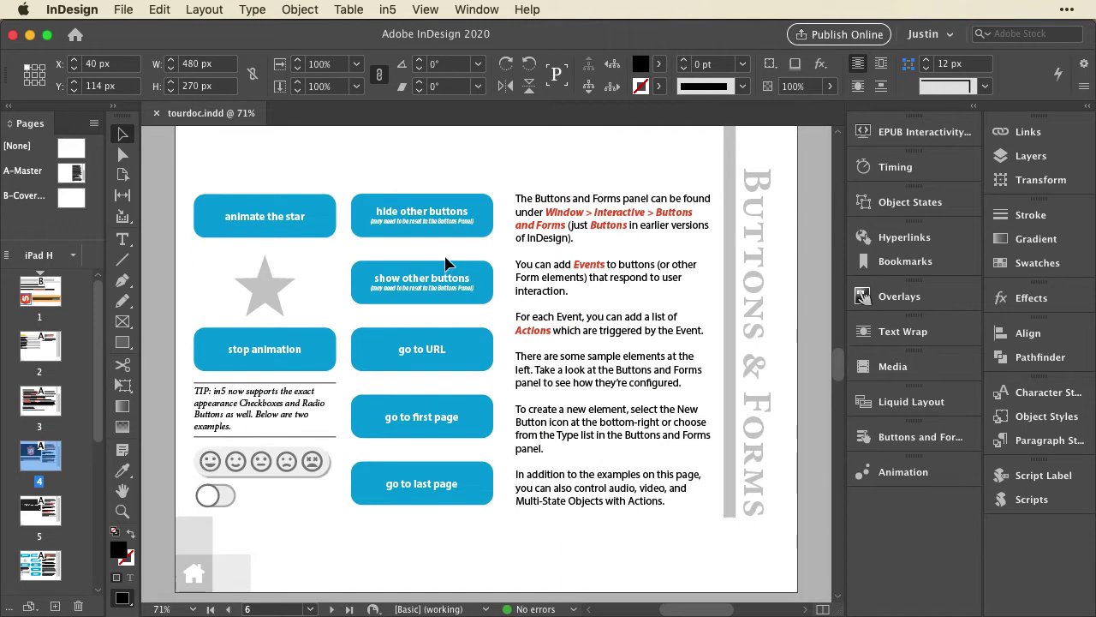
left_click(291, 220)
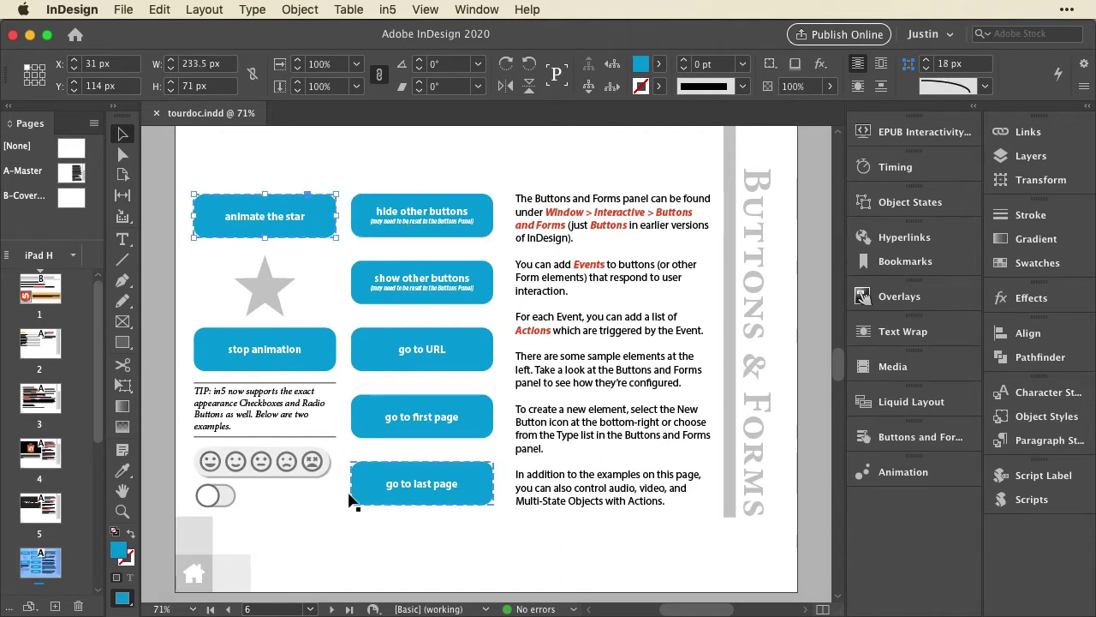
left_click(301, 480)
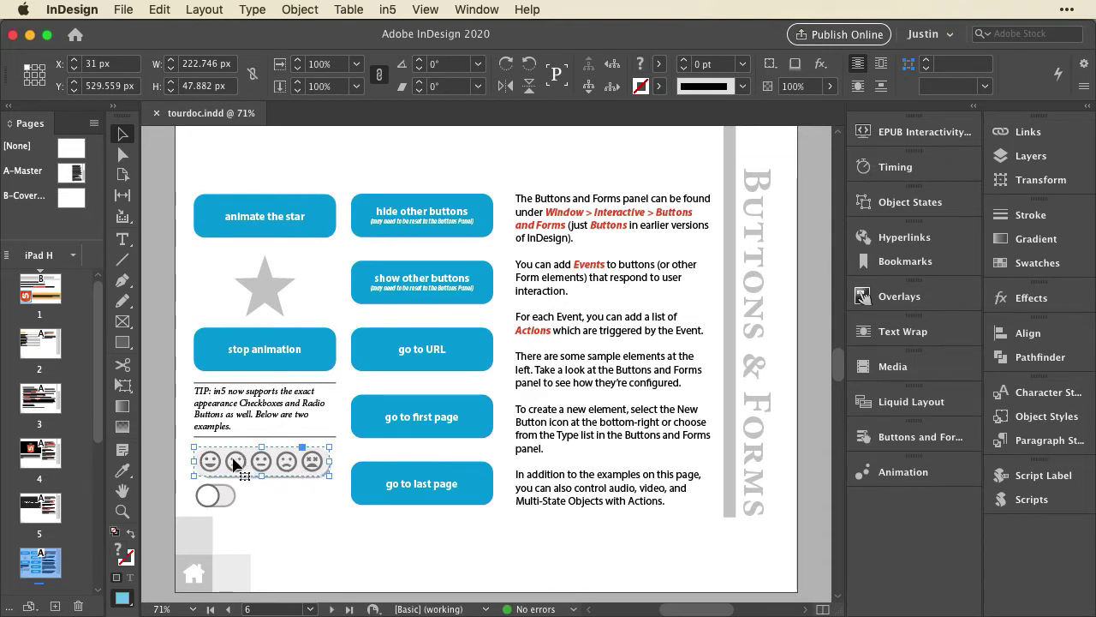
left_click(219, 502)
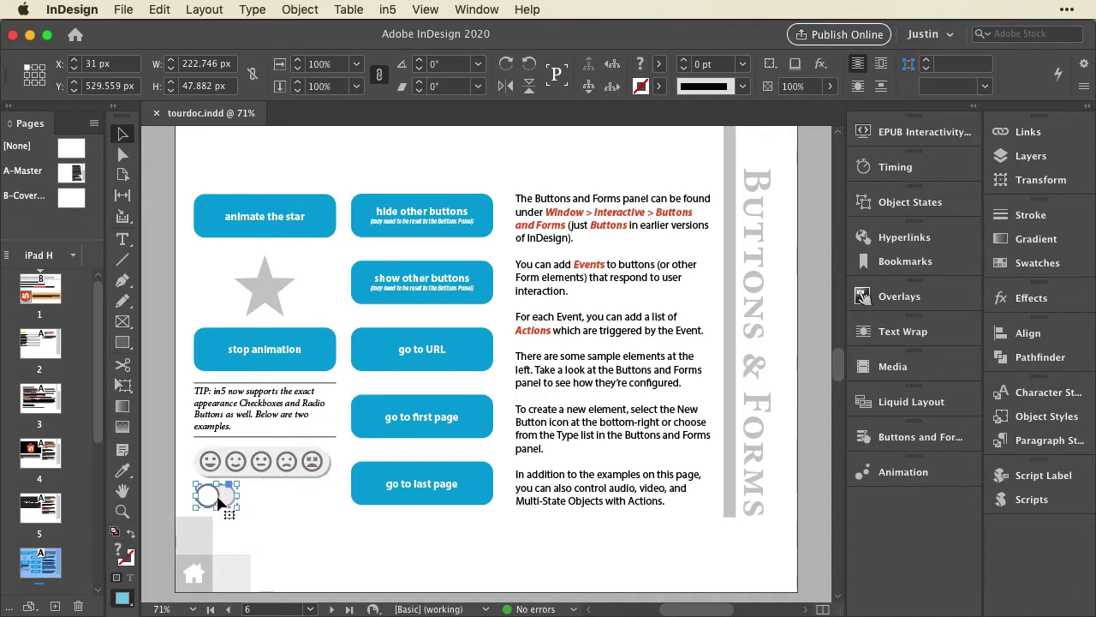
scroll(306, 487, "down", 1)
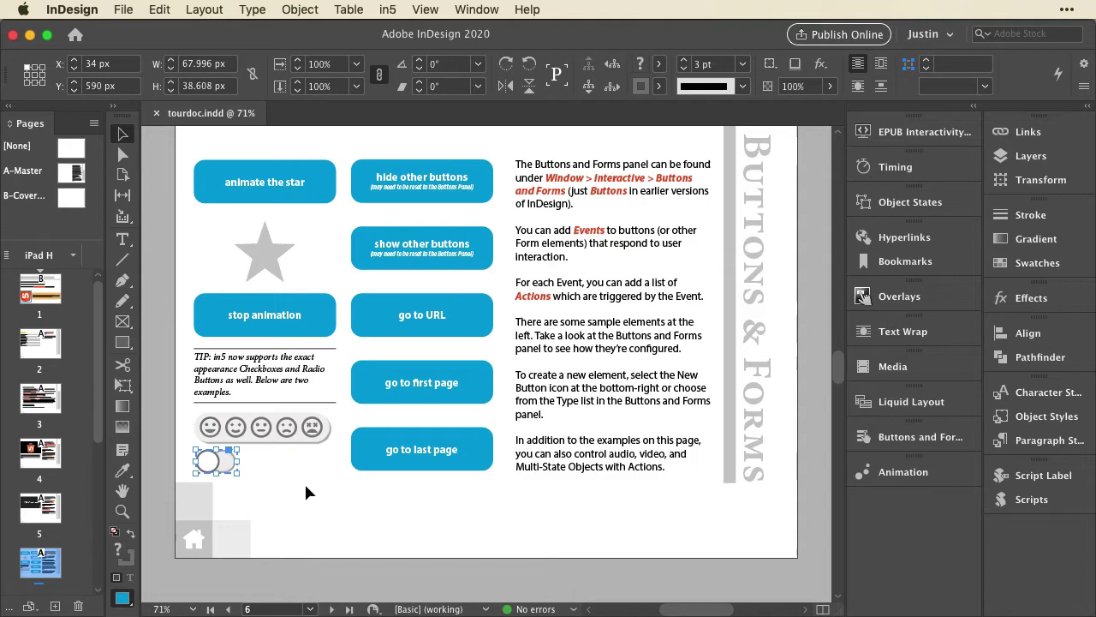
Step: Scroll to page 7, Multiple States, and select the T-shirt object
scroll(306, 486, "down", 6)
scroll(306, 487, "down", 7)
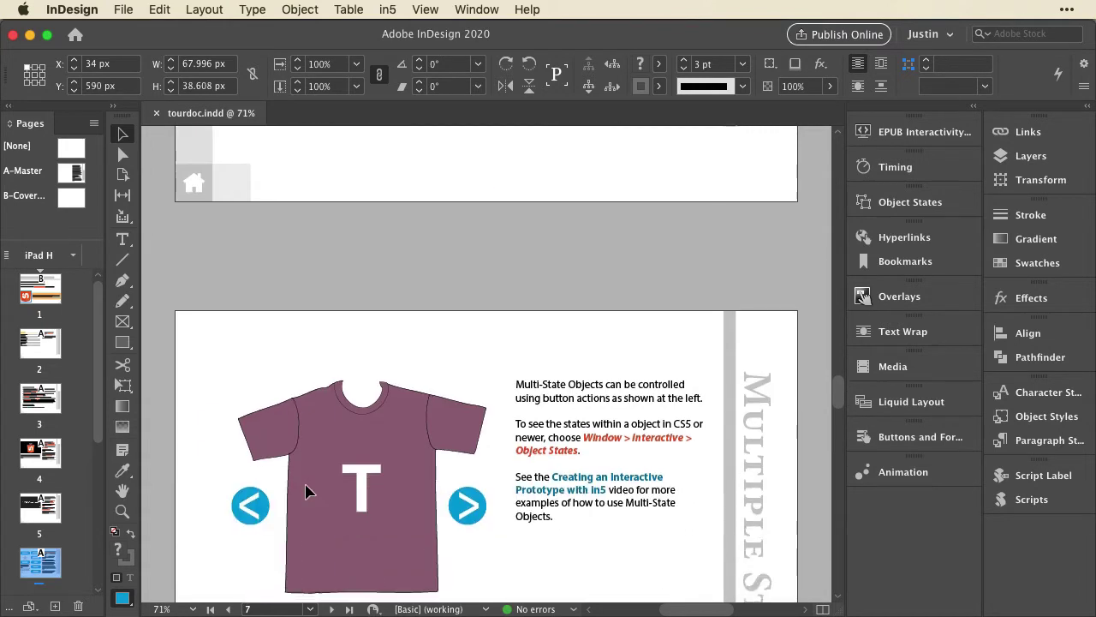
scroll(306, 490, "down", 1)
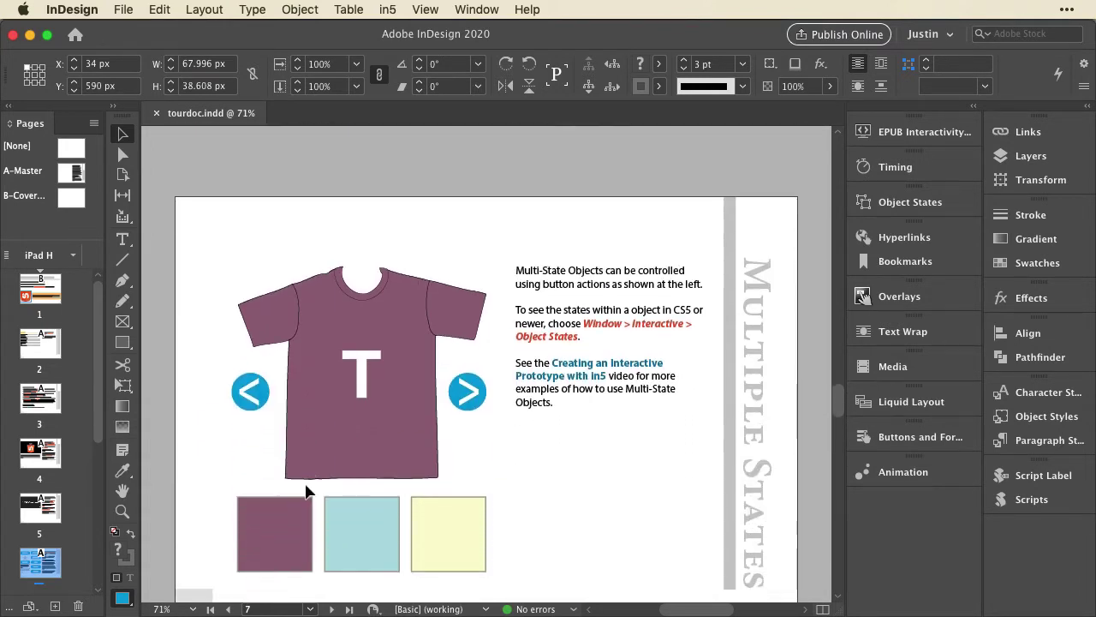
left_click(361, 439)
Step: Preview the T-shirt's blue and yellow states, restore purple, and select the left arrow button
left_click(891, 202)
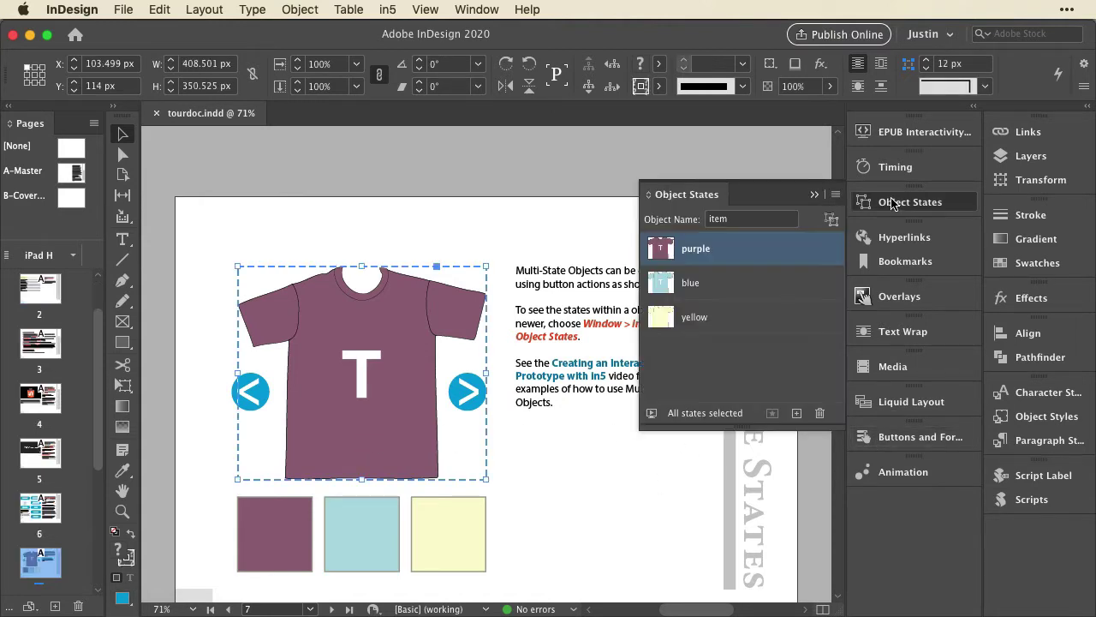
left_click(711, 281)
left_click(708, 312)
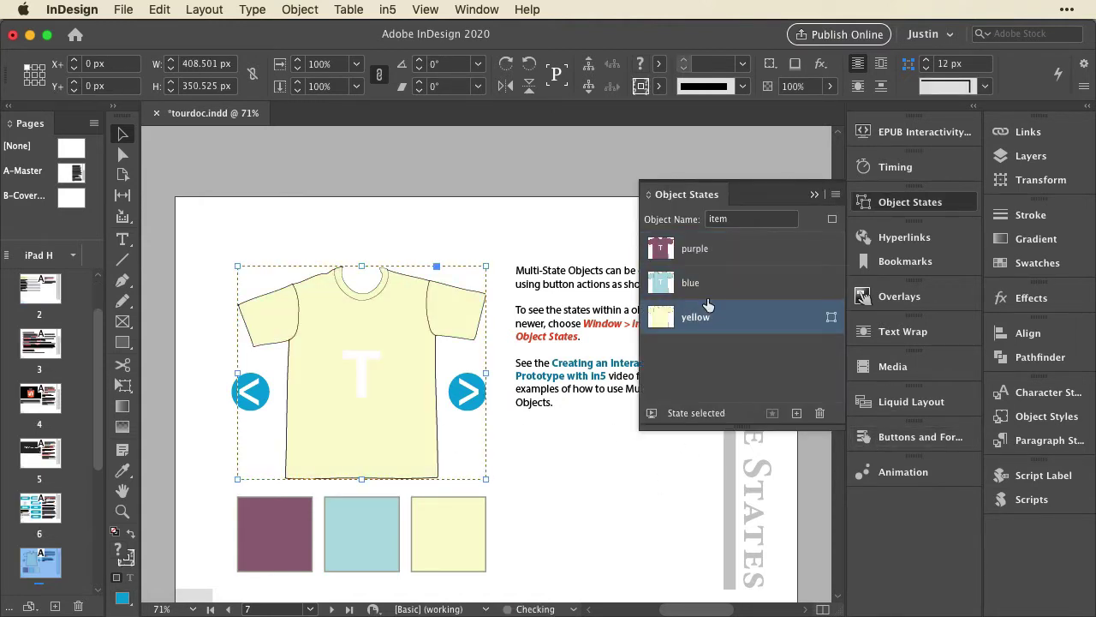
left_click(713, 259)
left_click(895, 202)
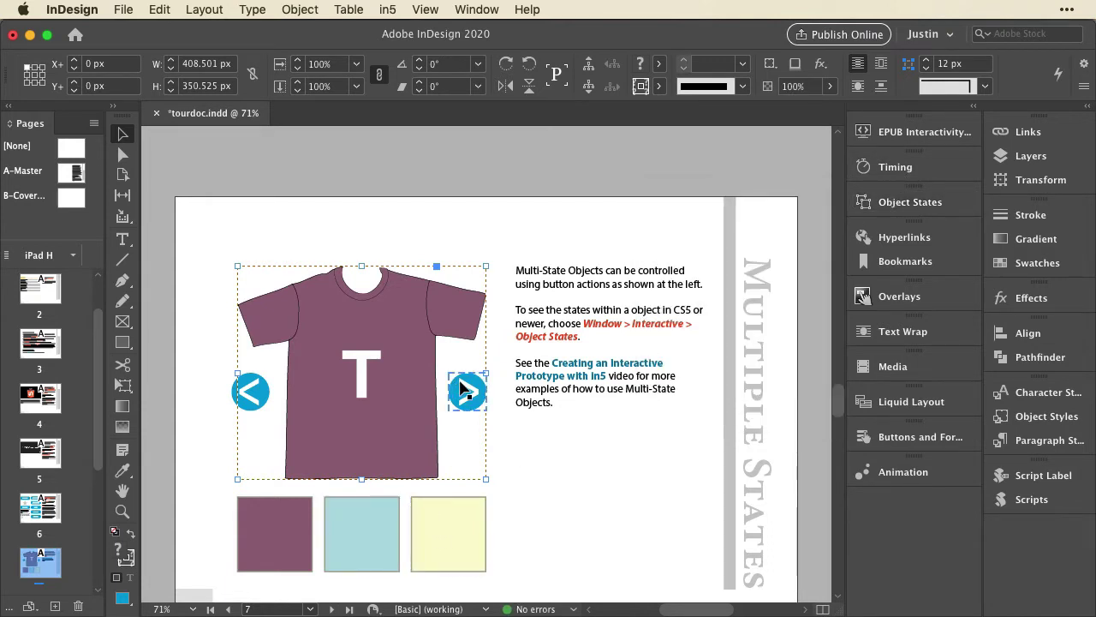
left_click(250, 392)
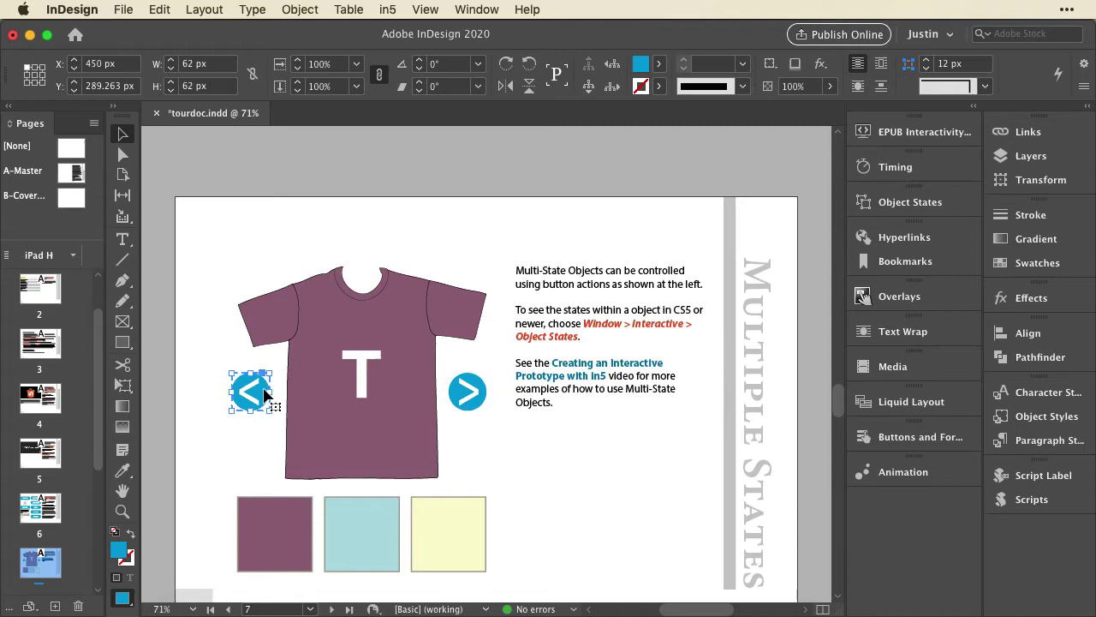
Step: Scroll through pages 8–10 to the FAQ page and bring up the in5 menu
scroll(403, 417, "down", 3)
scroll(403, 416, "down", 3)
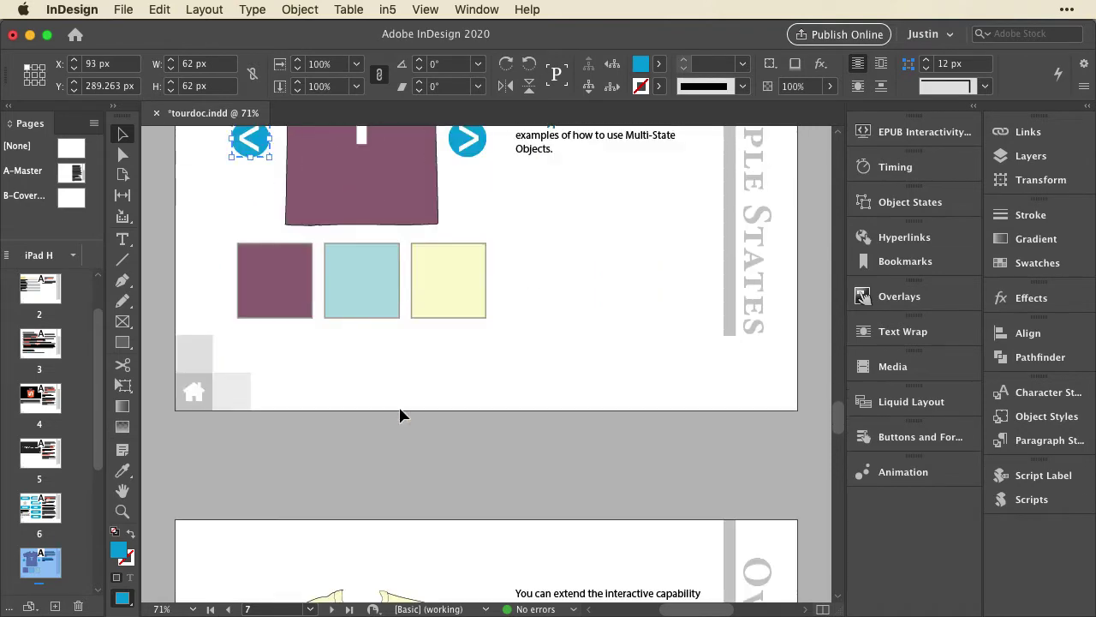
scroll(400, 416, "down", 7)
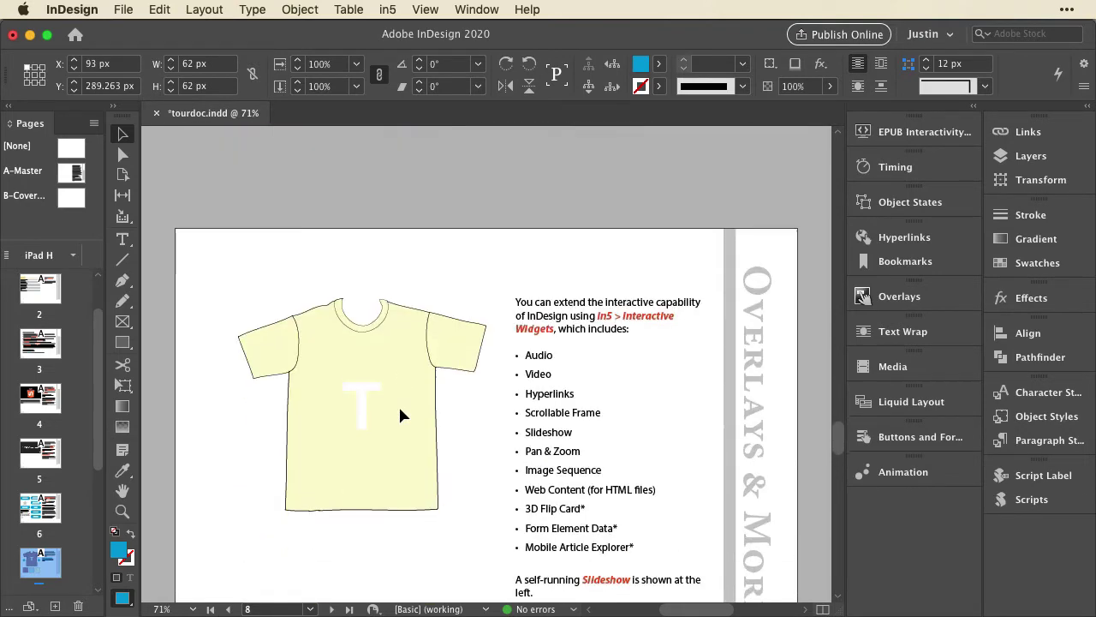
scroll(398, 404, "down", 2)
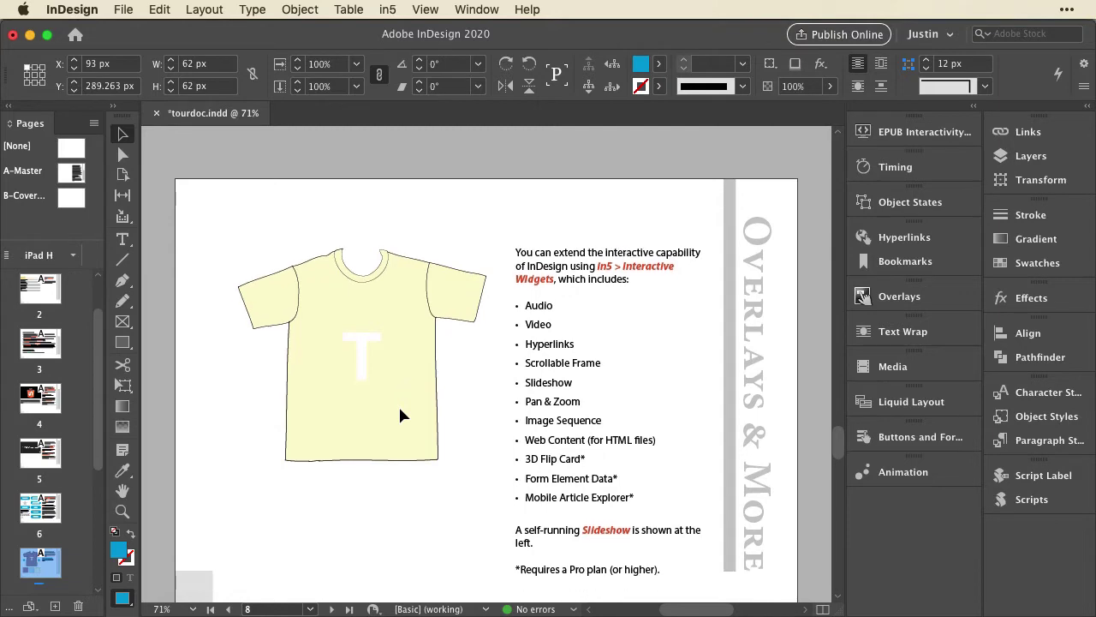
scroll(401, 414, "down", 10)
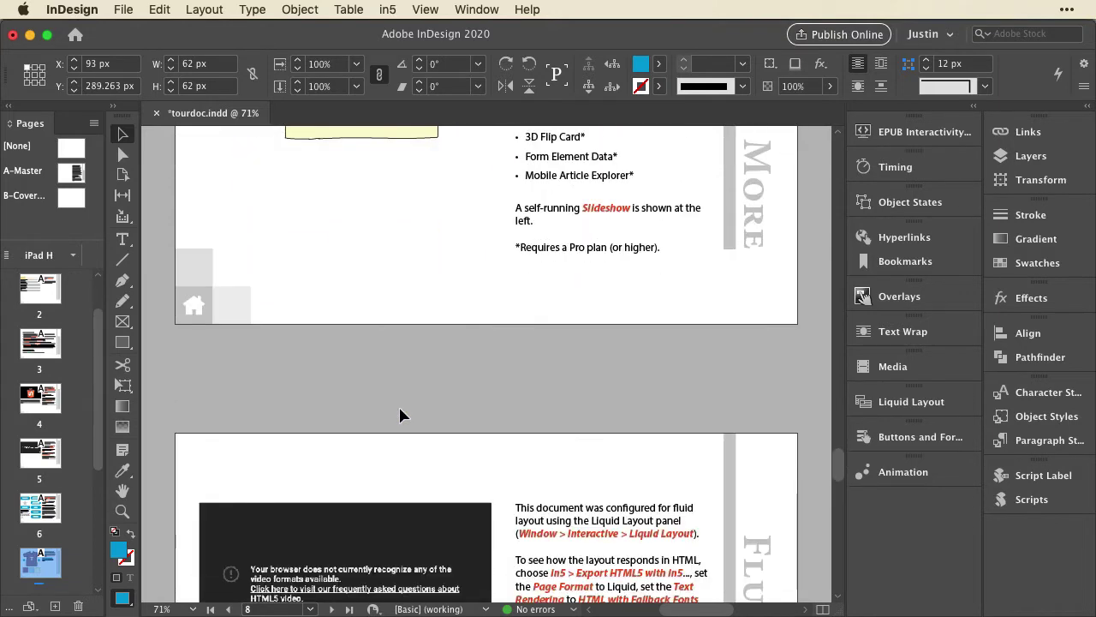
scroll(398, 414, "down", 1)
scroll(400, 415, "down", 12)
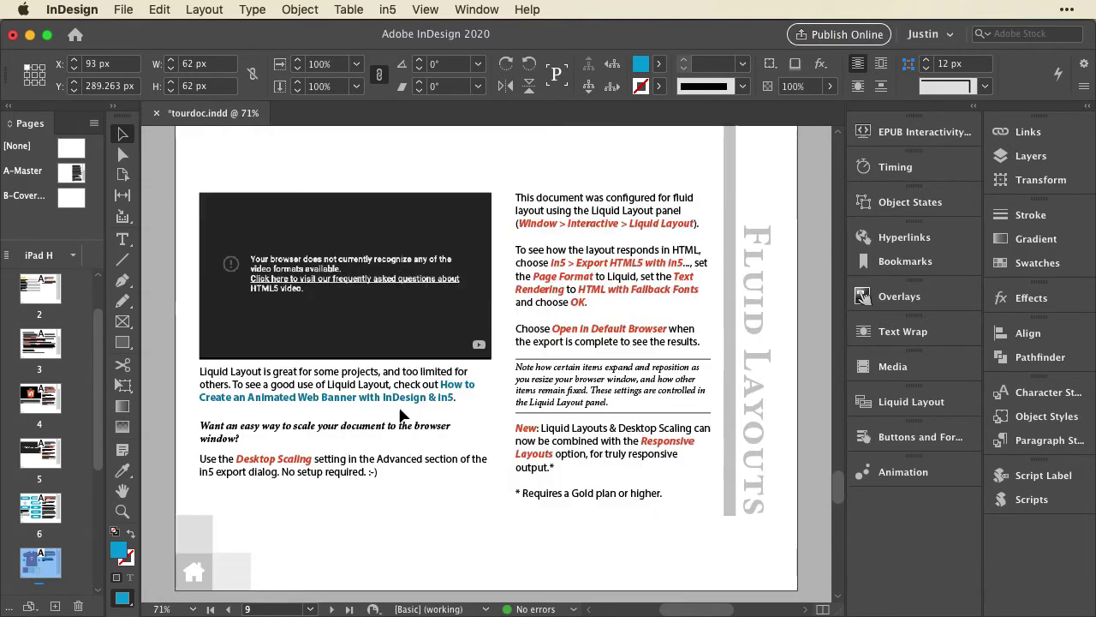
scroll(398, 414, "down", 1)
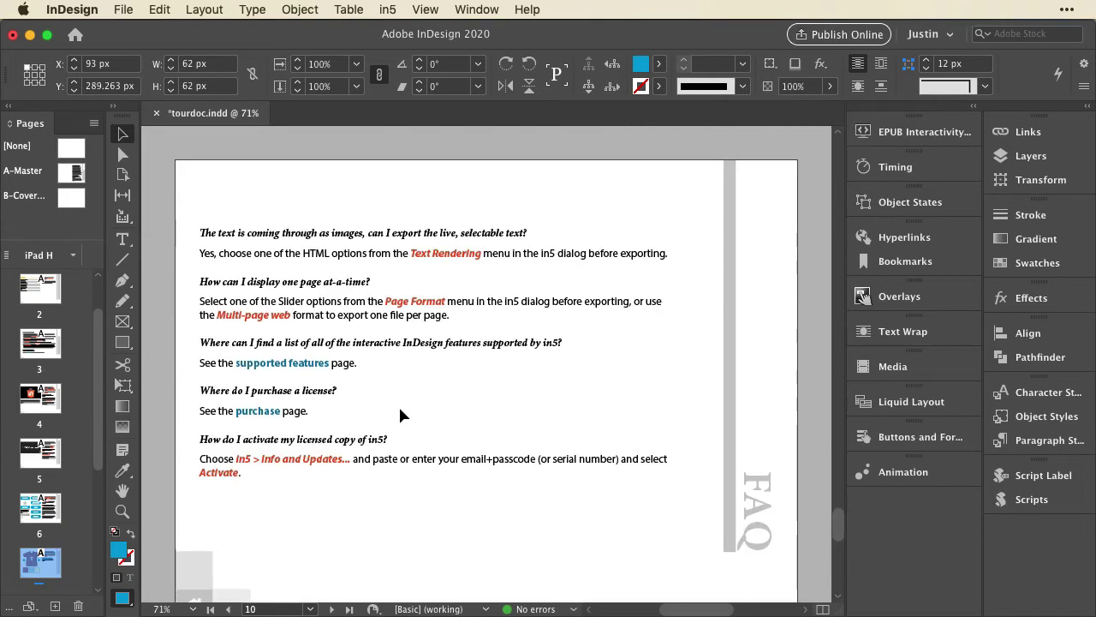
left_click(387, 10)
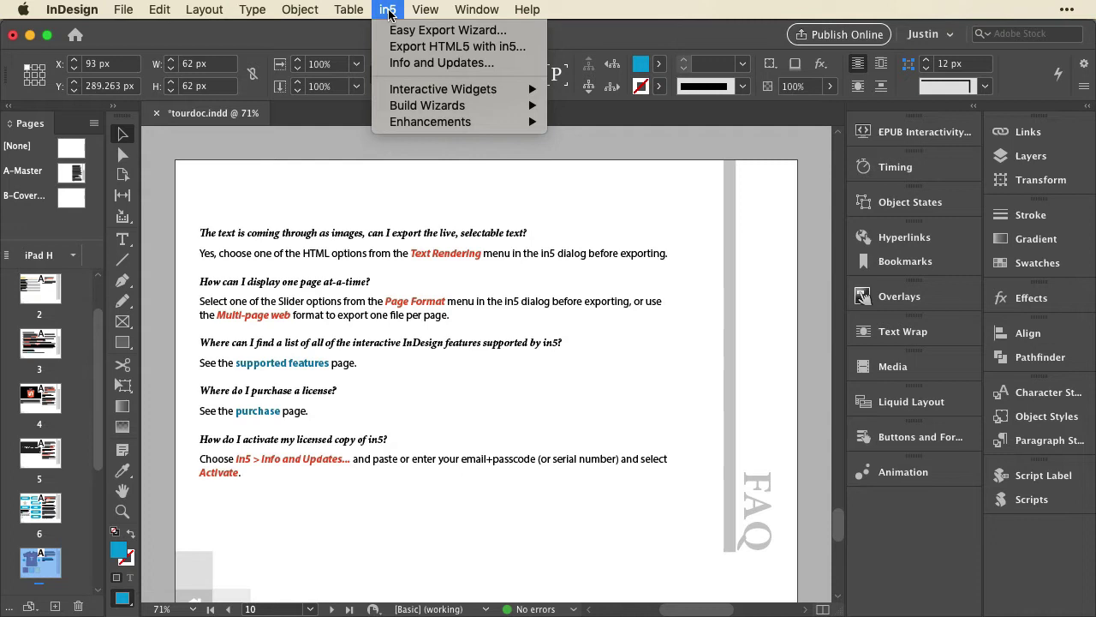
Step: Save tourdoc.indd via the Easy Export Wizard prompt, then choose Export HTML5 with in5 instead
left_click(394, 29)
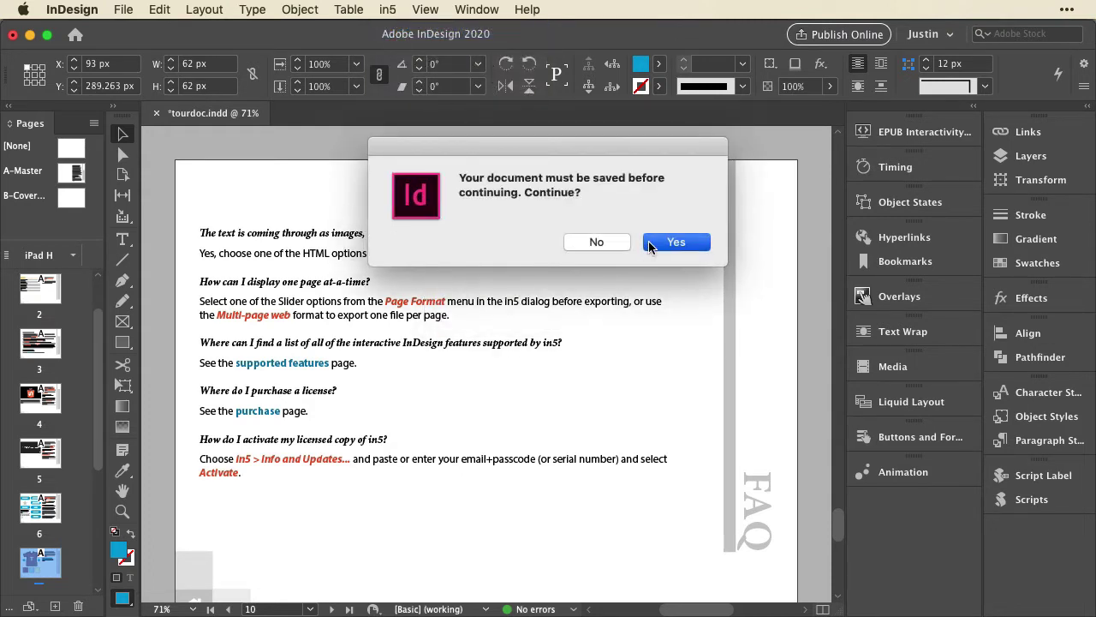
left_click(675, 242)
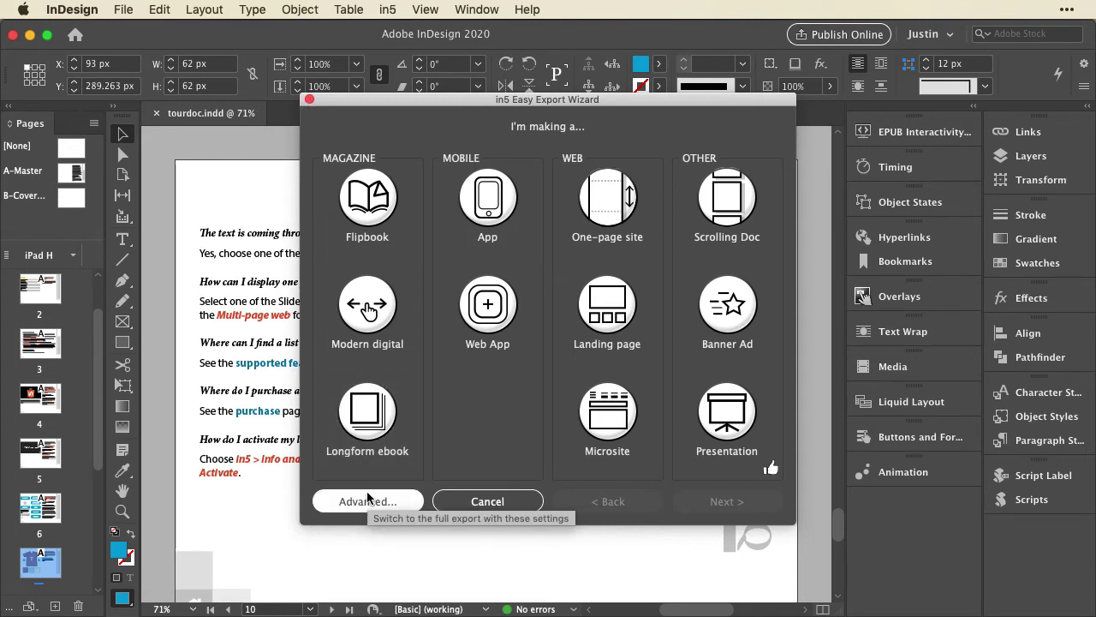
left_click(383, 8)
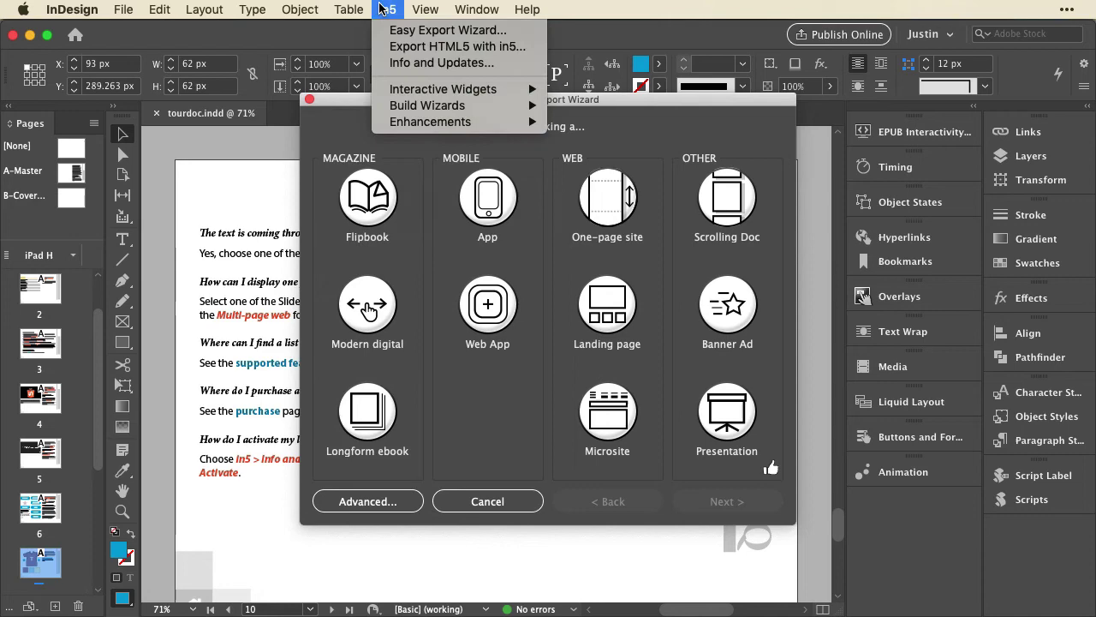
left_click(386, 46)
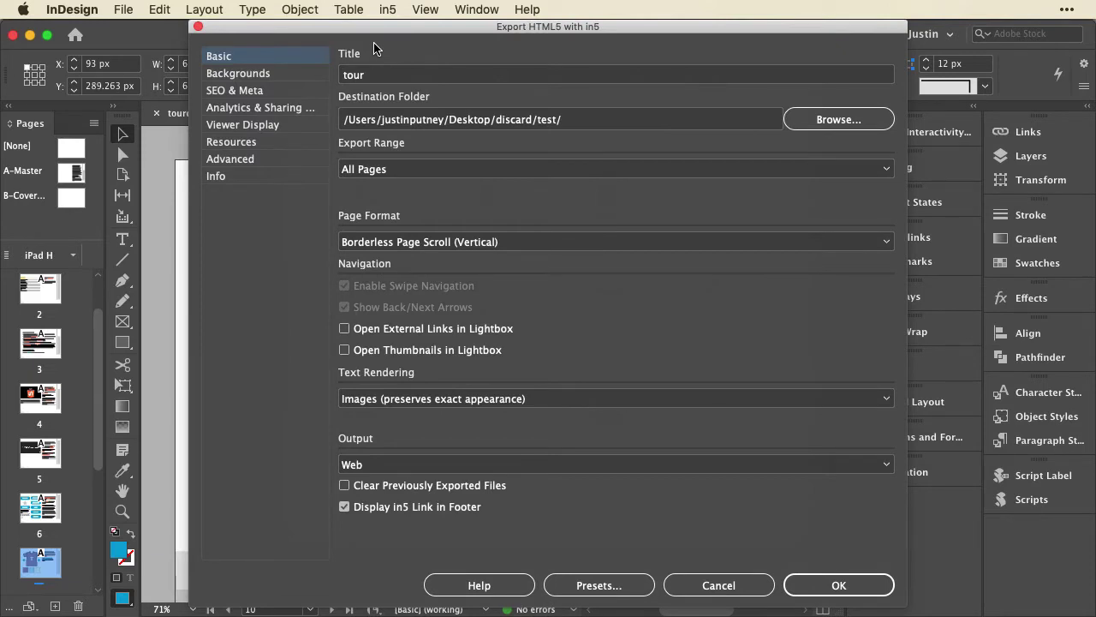
Step: Keep All Pages, Borderless Page Scroll and Web output unchanged, then view the Backgrounds category
left_click(351, 169)
left_click(330, 184)
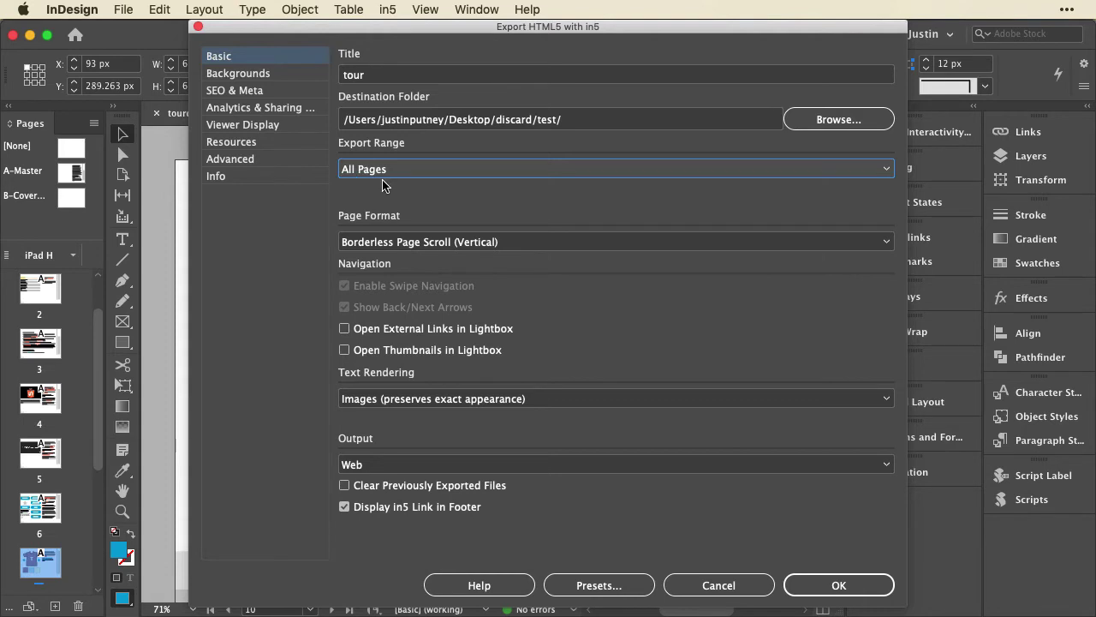
left_click(428, 242)
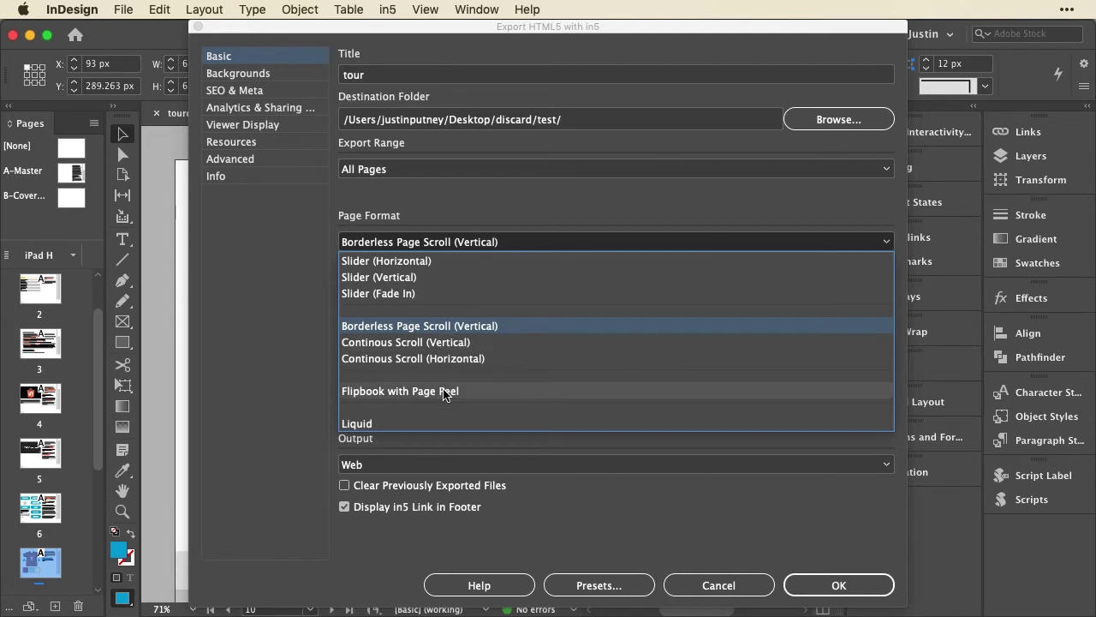
left_click(307, 378)
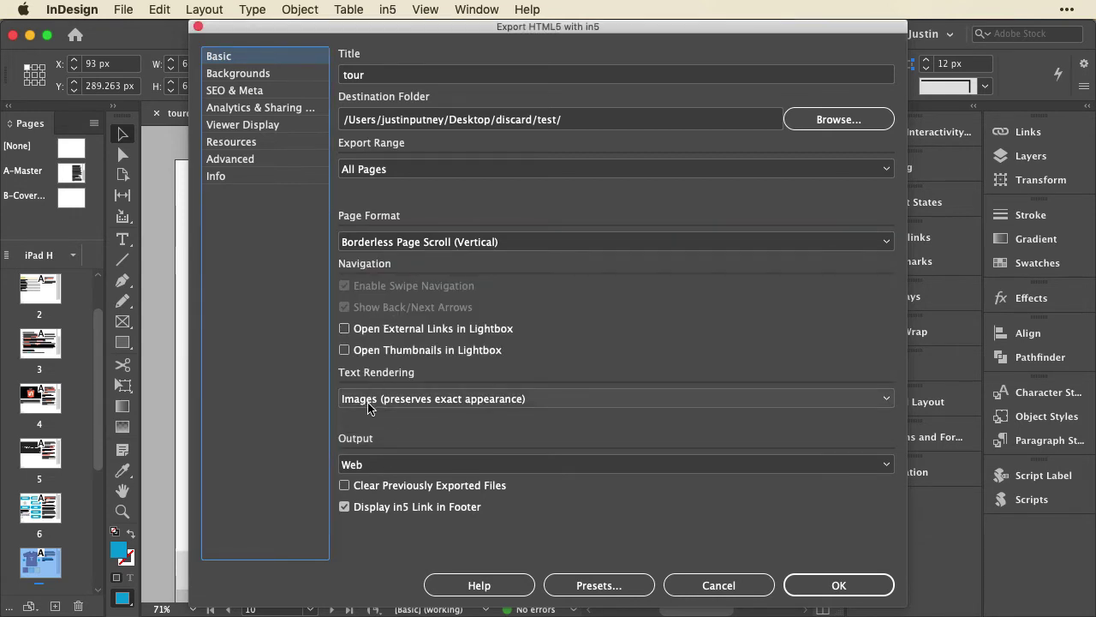
left_click(370, 464)
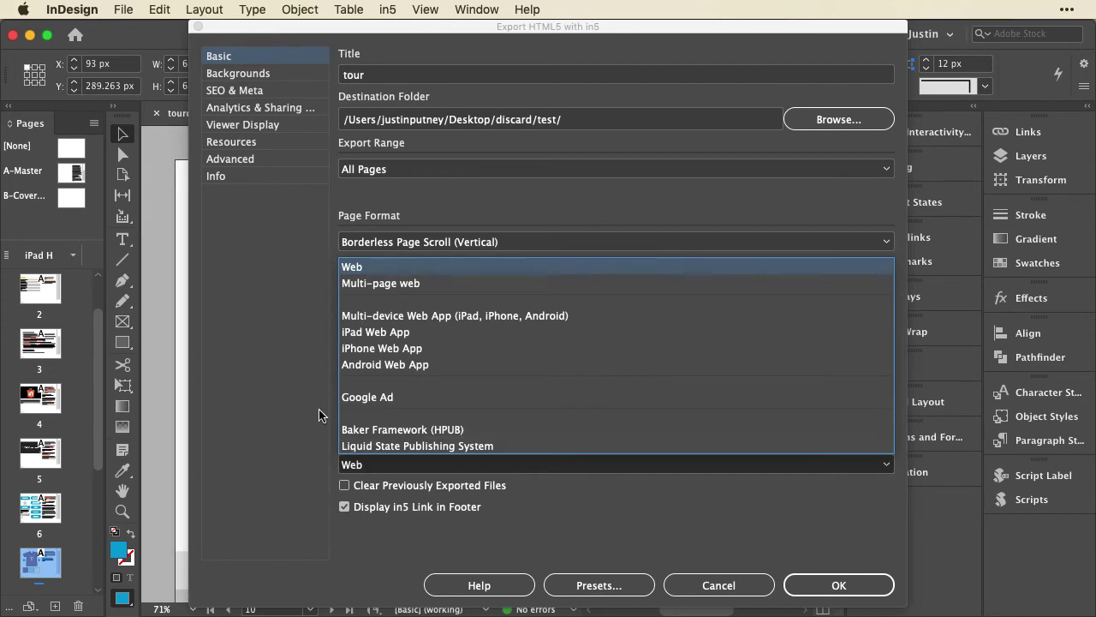
left_click(286, 355)
left_click(277, 76)
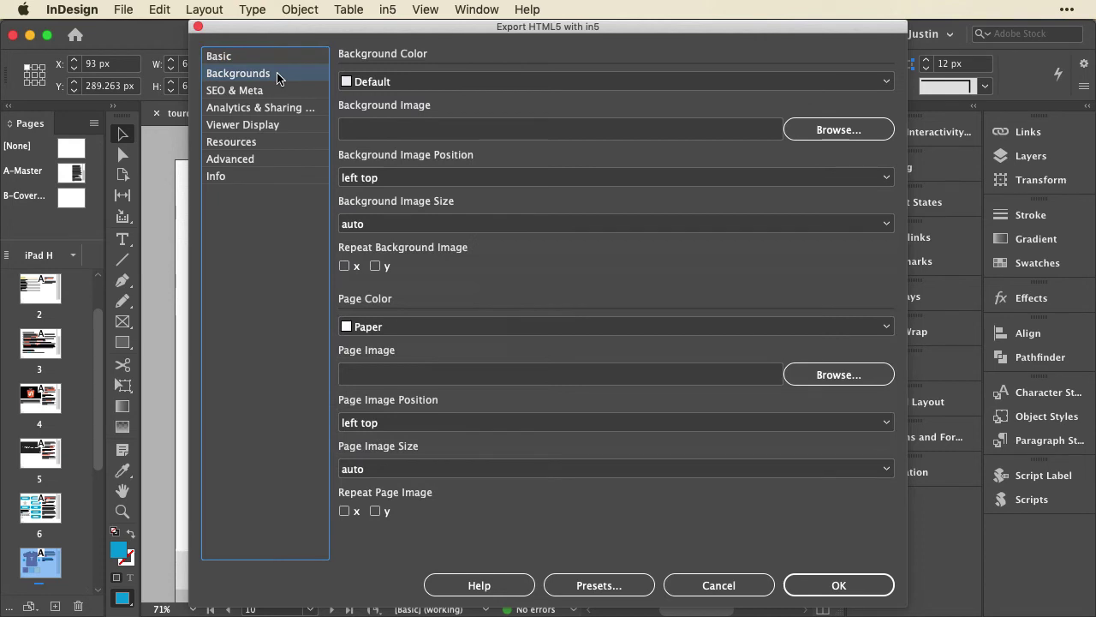
Step: View the SEO & Meta, Analytics & Sharing, and Viewer Display categories in turn
left_click(276, 91)
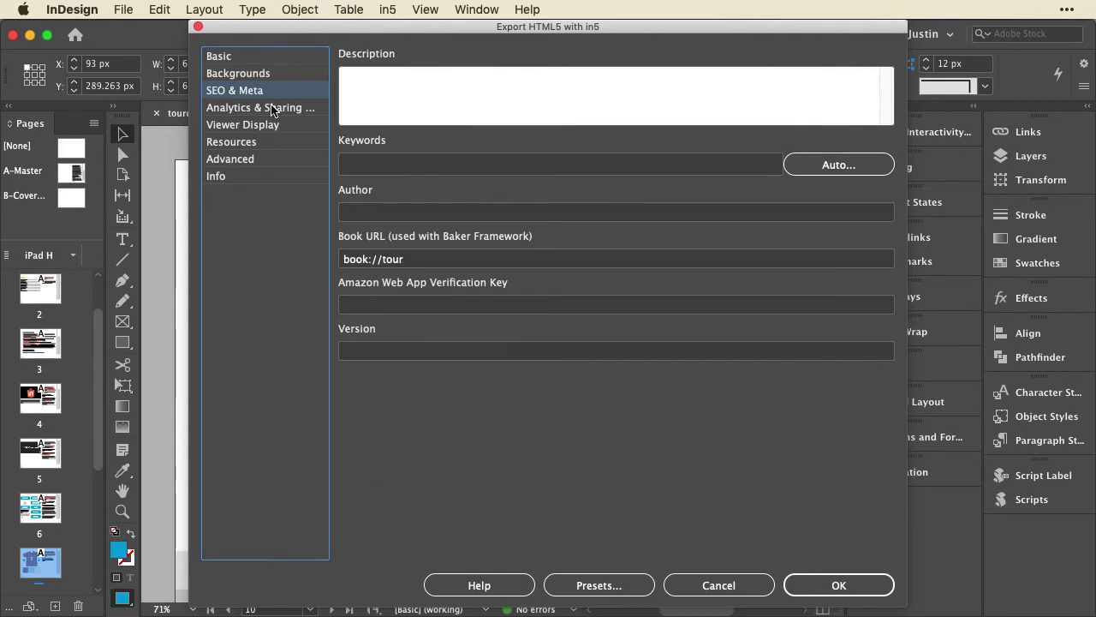
left_click(271, 109)
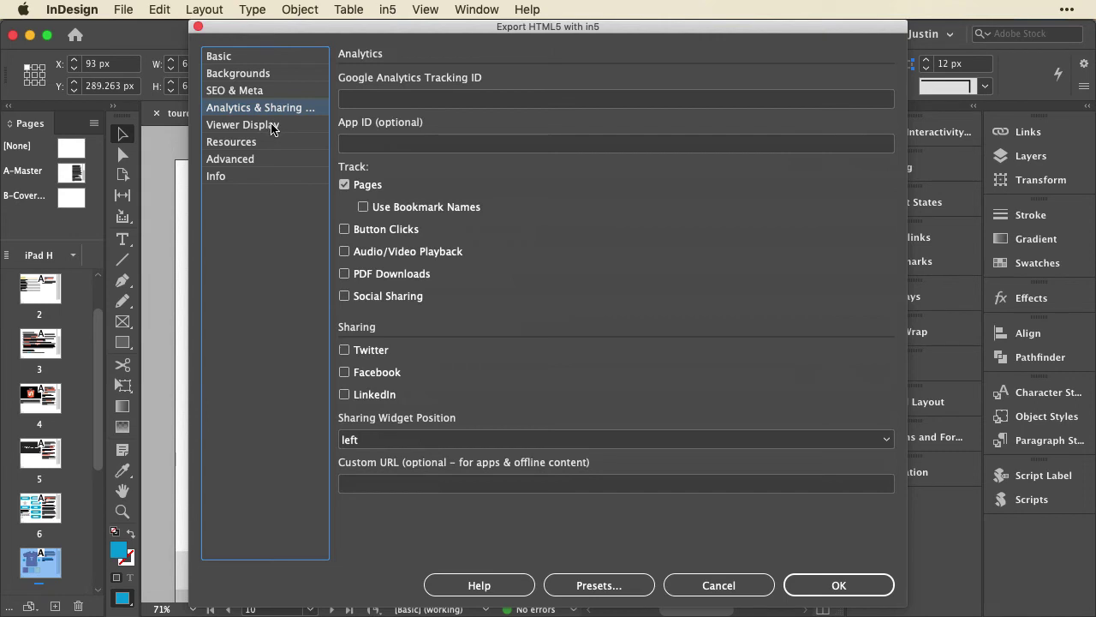
left_click(272, 128)
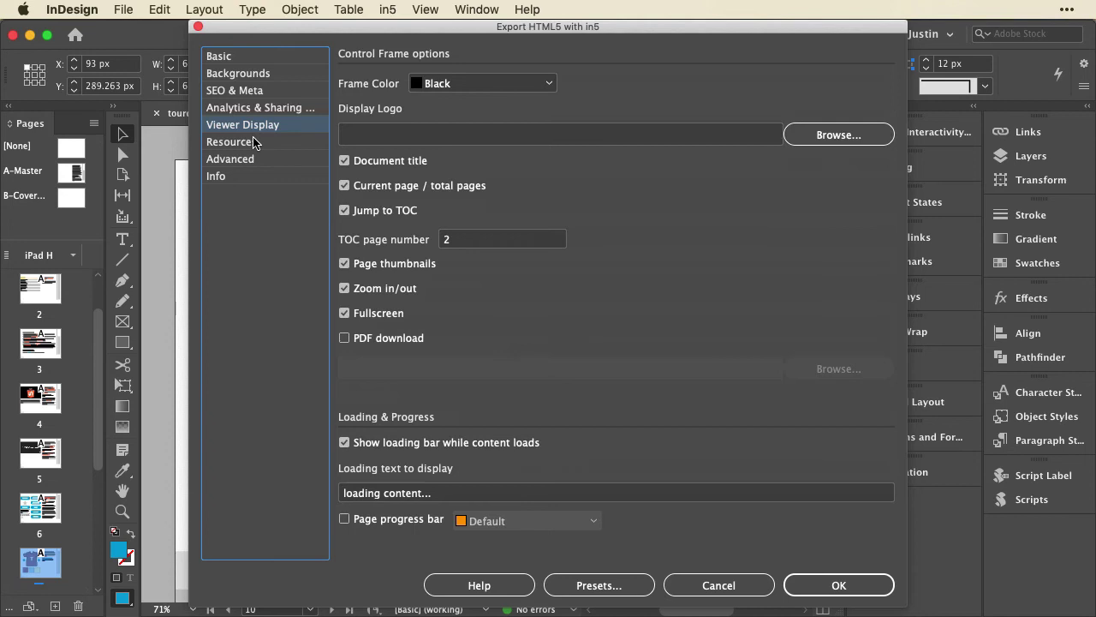
Step: View the Resources category, then the Advanced category of the in5 export dialog
left_click(253, 142)
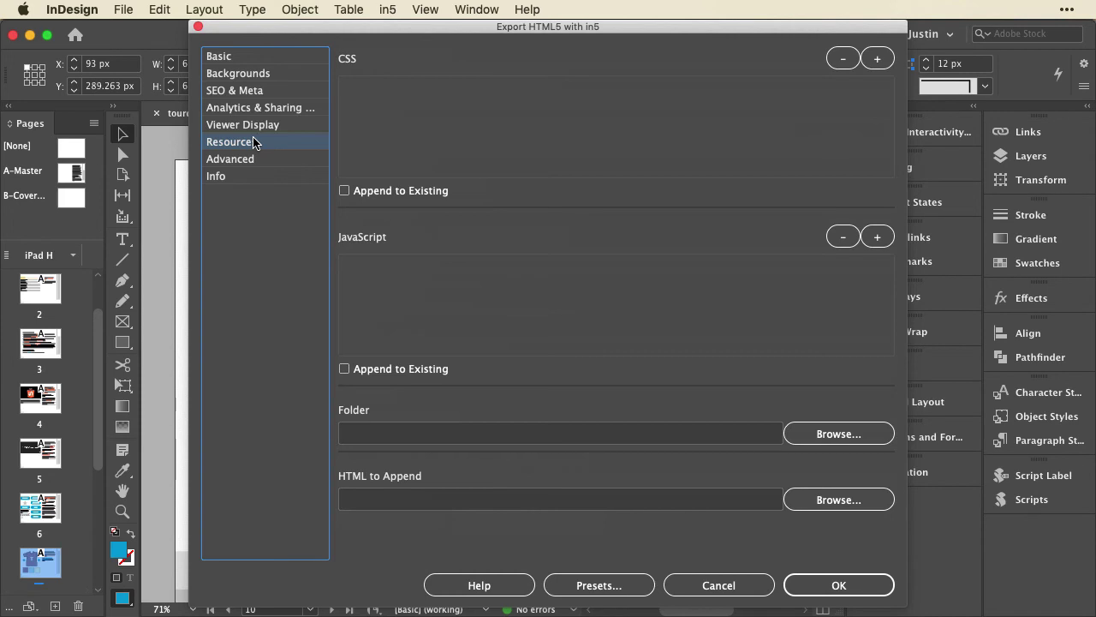
left_click(251, 159)
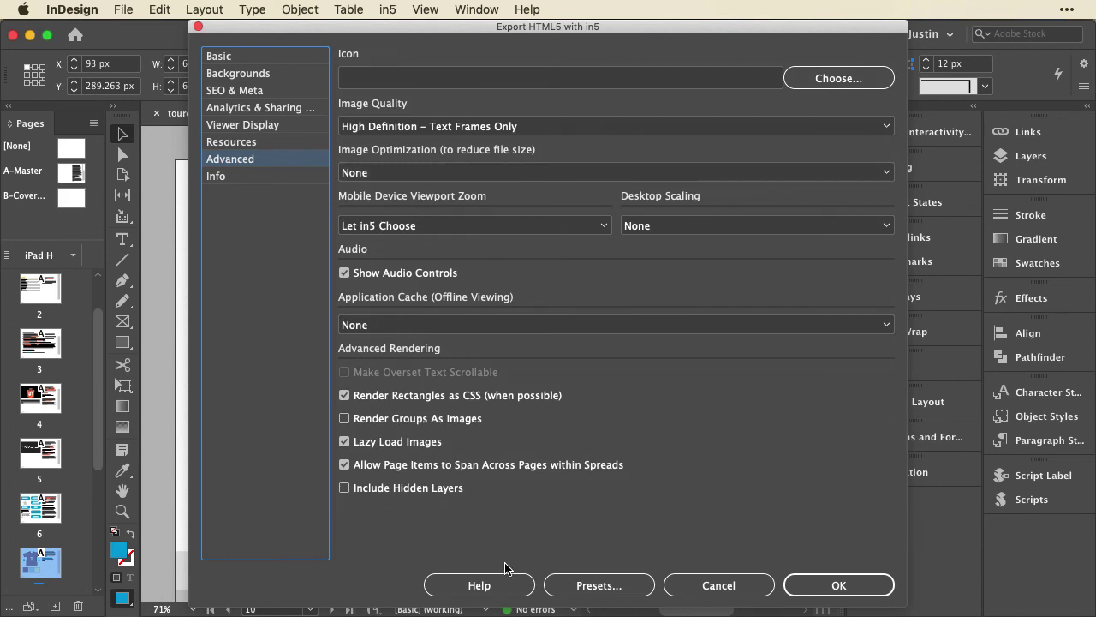
left_click(563, 582)
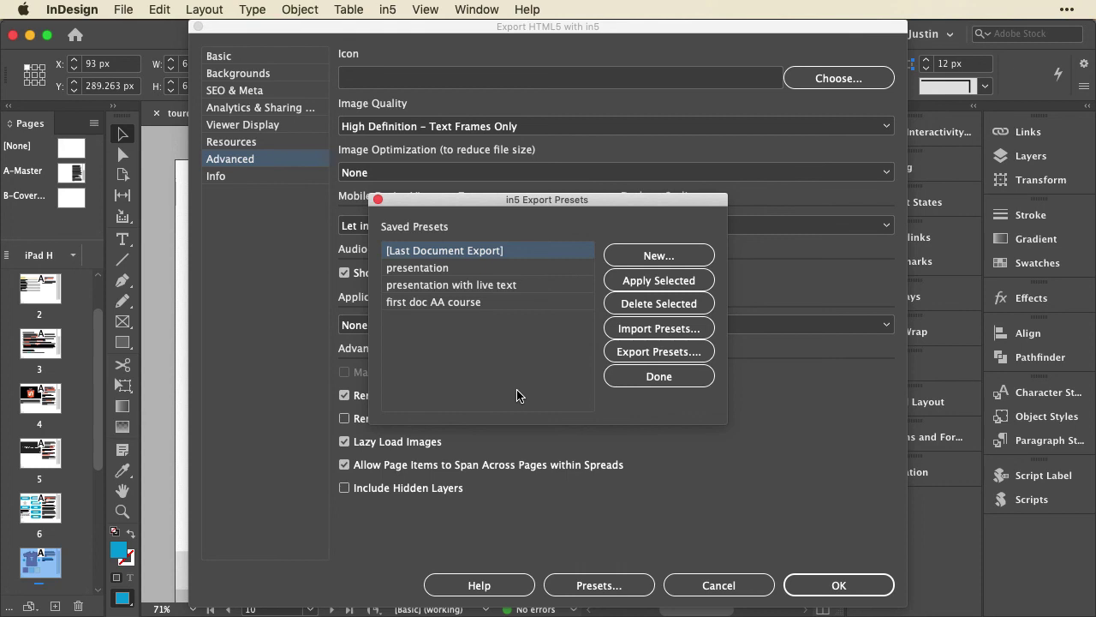
left_click(376, 199)
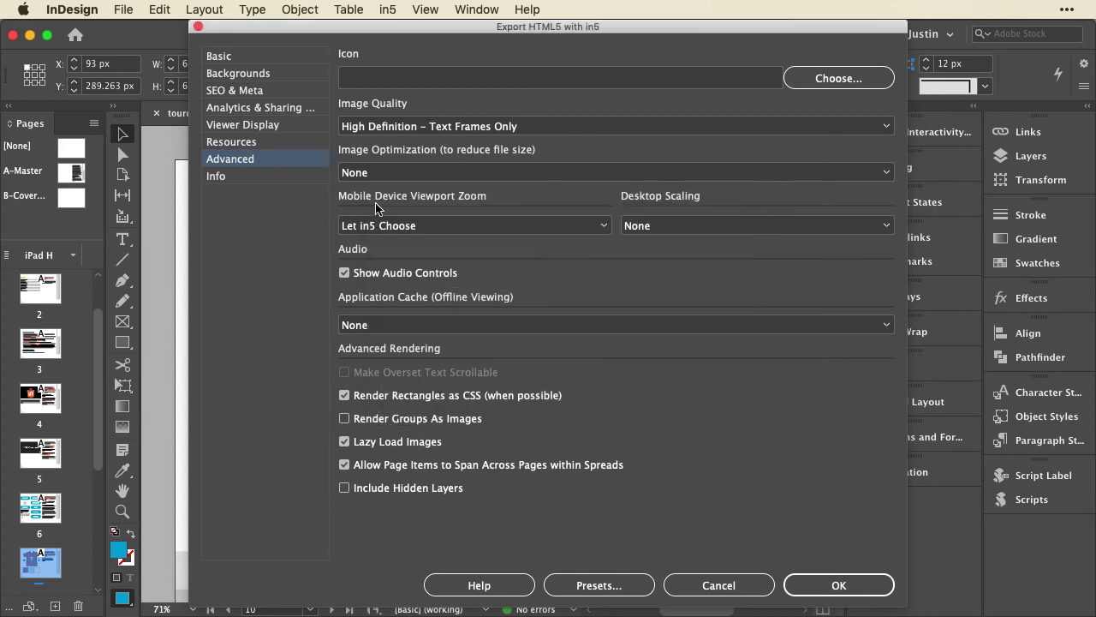